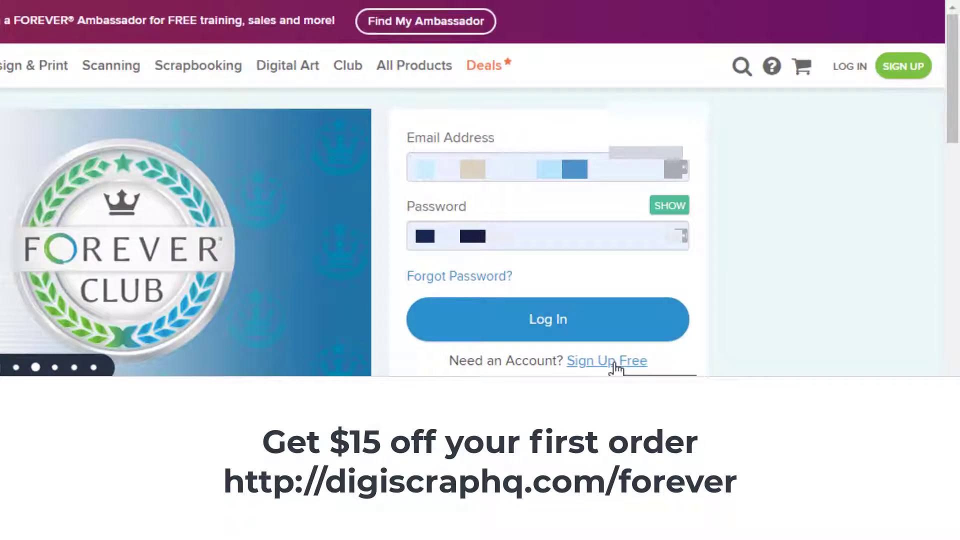
- Log in to the FOREVER account and start choosing files from the computer to upload to the library
{"action": "left_click", "coordinate": [587, 330]}
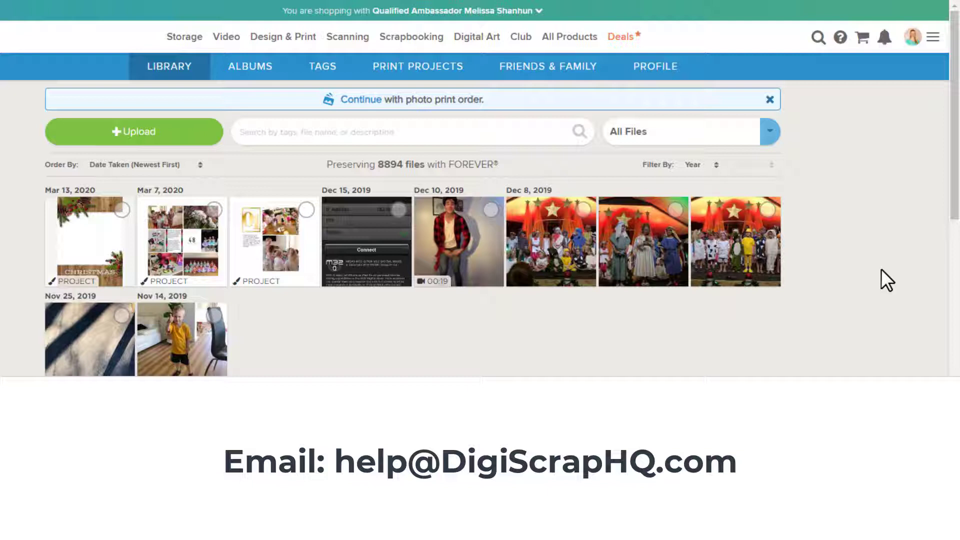
{"action": "left_click", "coordinate": [151, 131]}
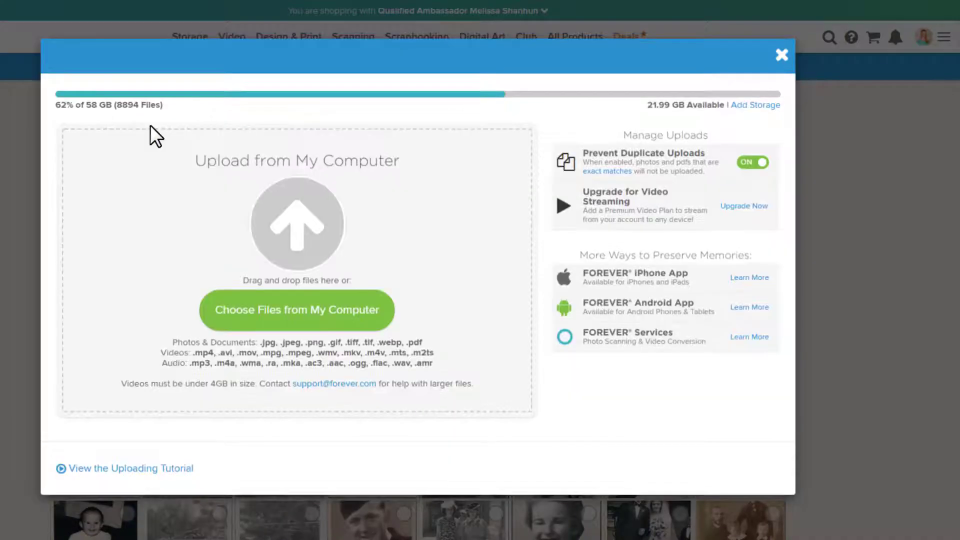
{"action": "left_click", "coordinate": [289, 315]}
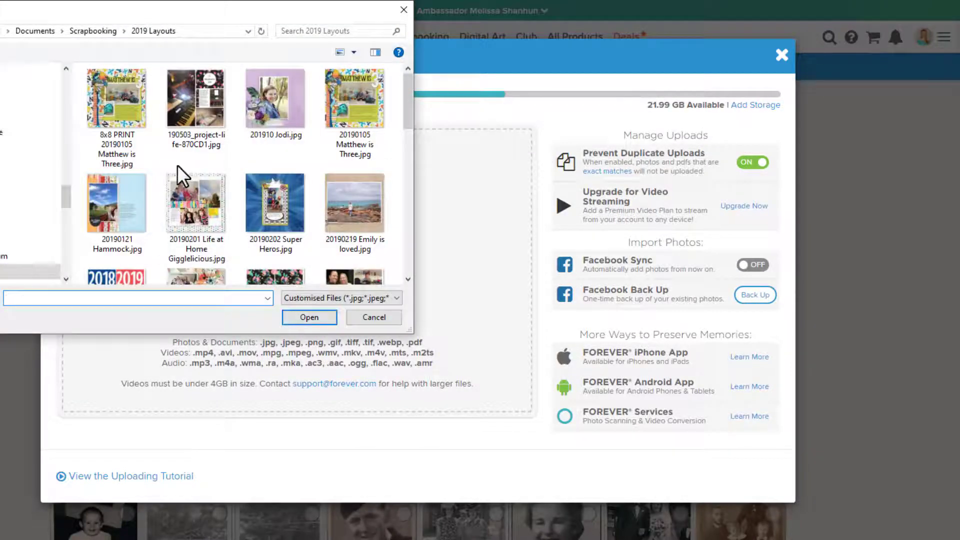
- Upload four layout images from the 2019 Layouts folder, including 190503_project-life-870CD1.jpg and 20190121 Hammock.jpg, and finish the upload
{"action": "left_click", "coordinate": [203, 134]}
{"action": "left_click", "coordinate": [350, 107], "text": "ctrl"}
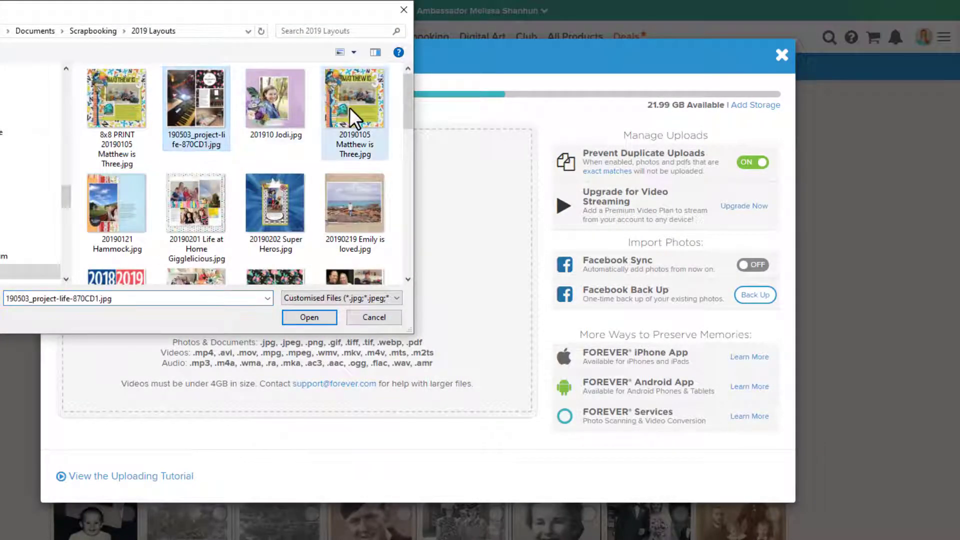
{"action": "left_click", "coordinate": [145, 217], "text": "ctrl"}
{"action": "left_click", "coordinate": [174, 215], "text": "ctrl"}
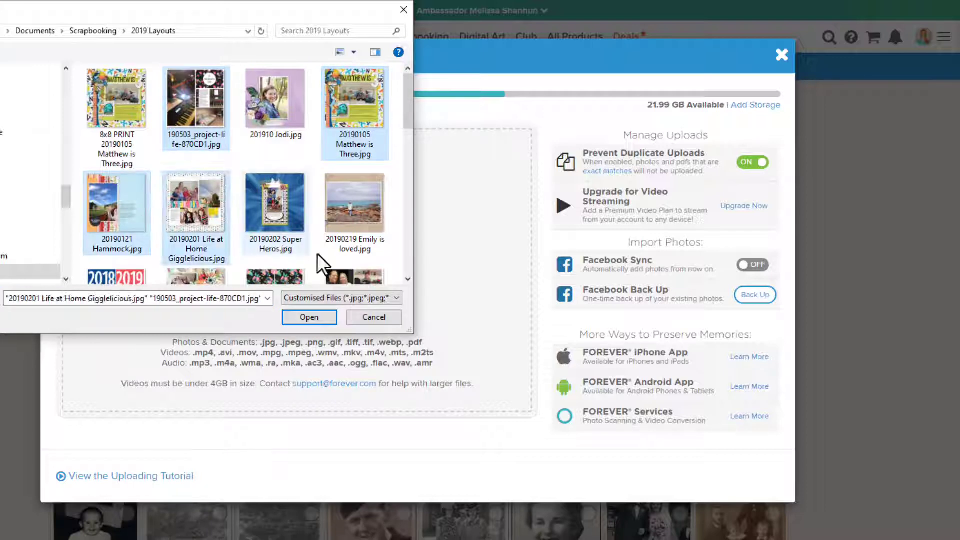
{"action": "left_click", "coordinate": [308, 317]}
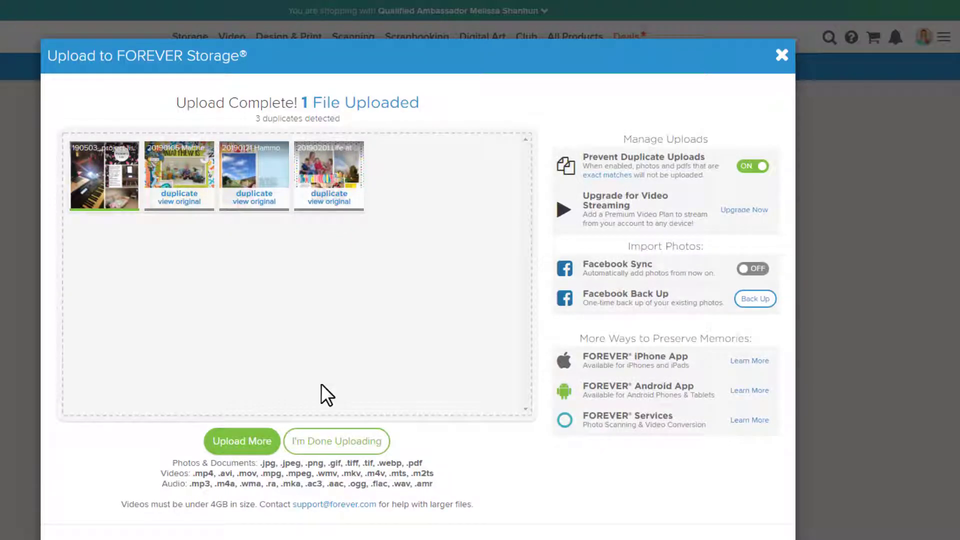
{"action": "left_click", "coordinate": [335, 442]}
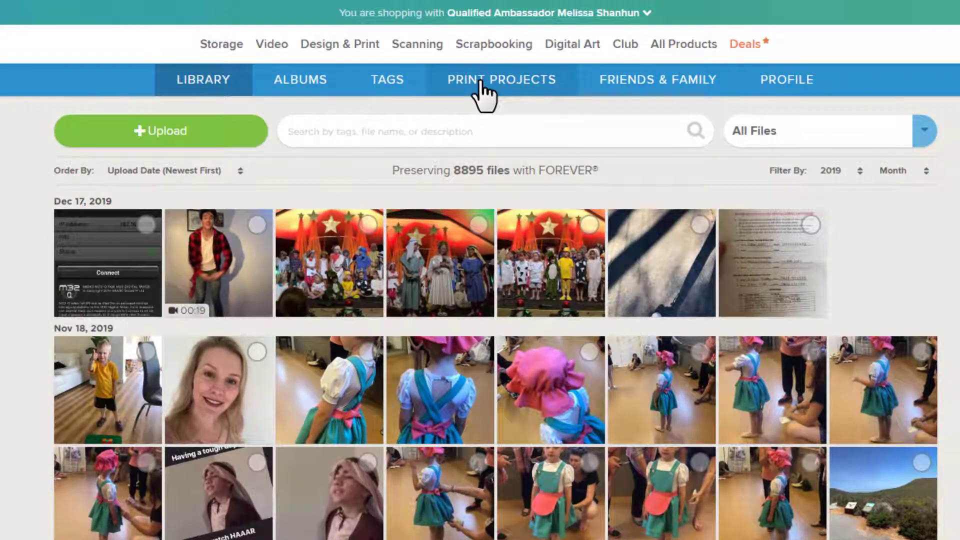
- Start a new print project of the Photo Books type
{"action": "left_click", "coordinate": [480, 84]}
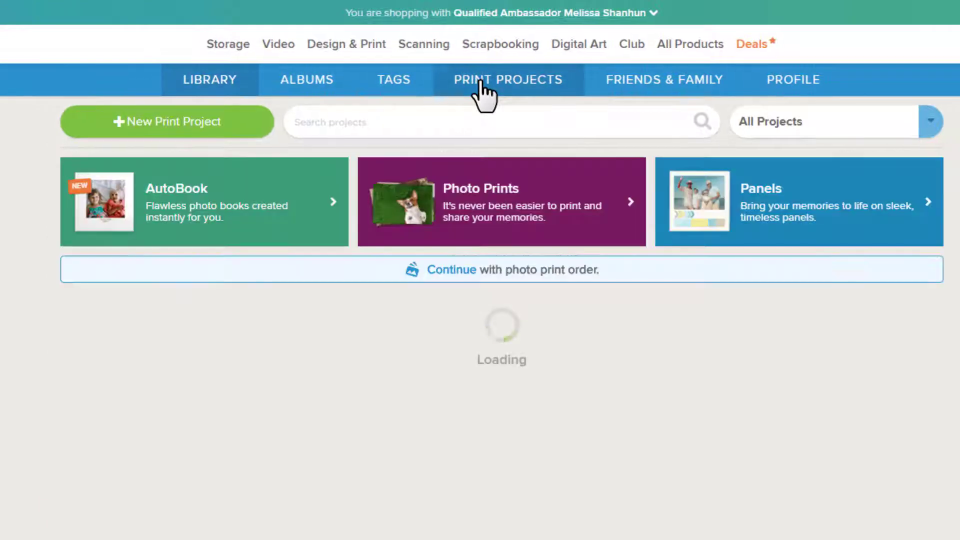
{"action": "left_click", "coordinate": [341, 235]}
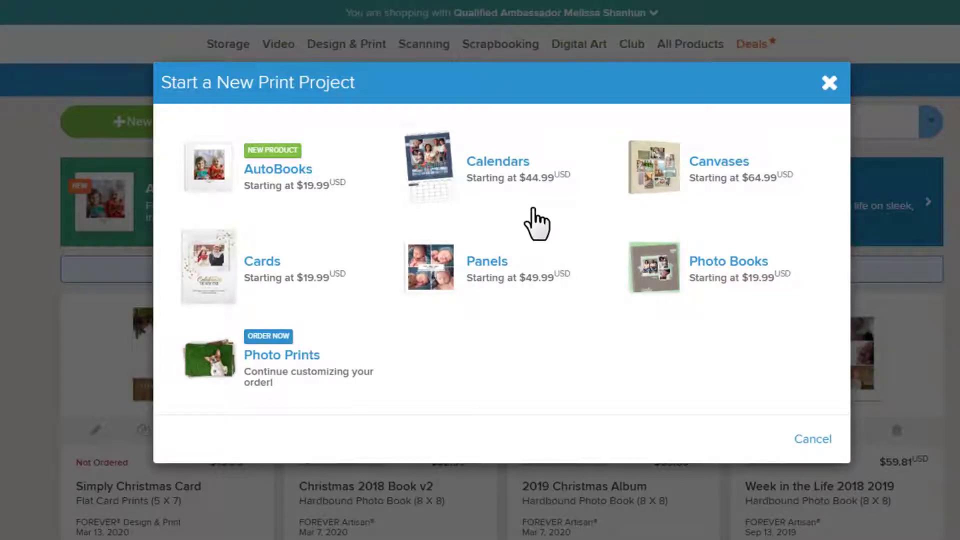
{"action": "left_click", "coordinate": [668, 276]}
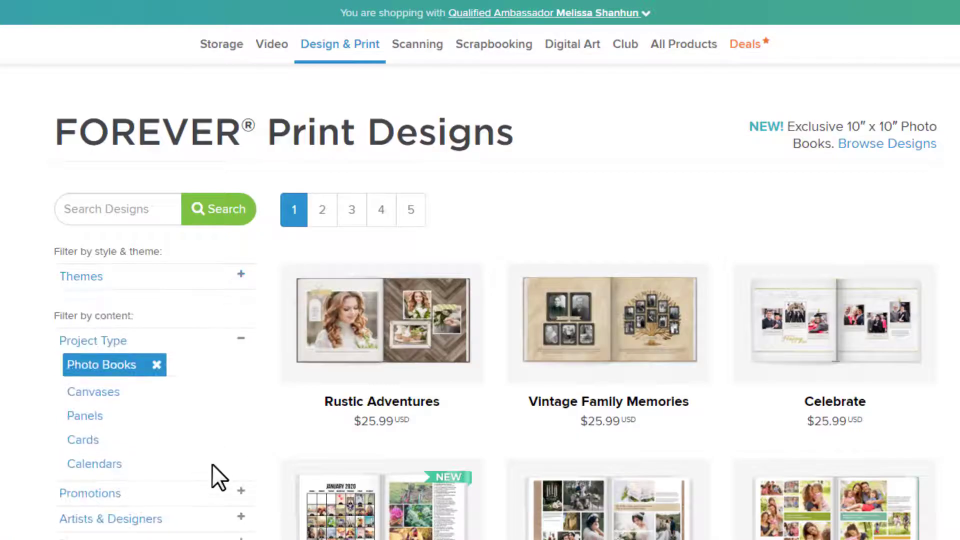
- Search the photo book designs for "white" and open the Classic White design
{"action": "left_click", "coordinate": [86, 210]}
{"action": "type", "text": "white"}
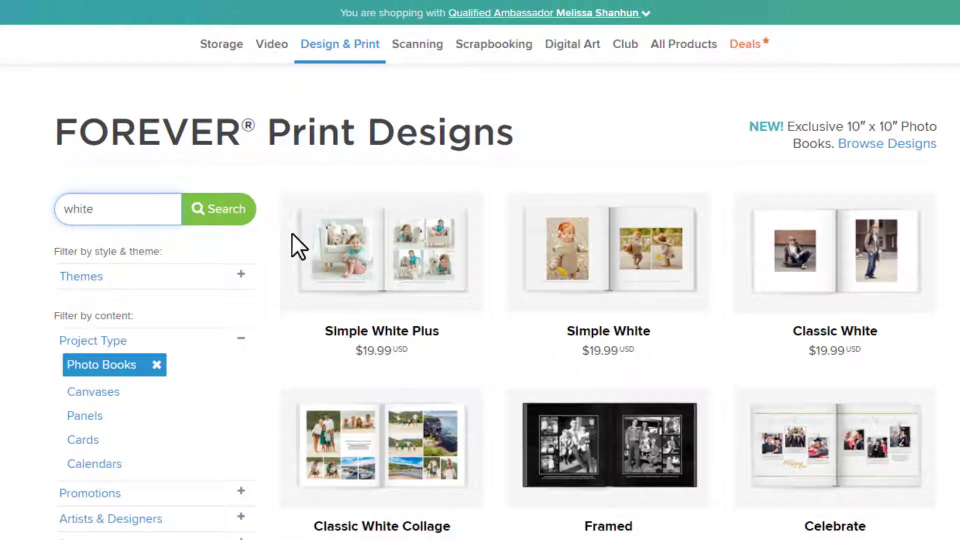
{"action": "key", "text": "Return"}
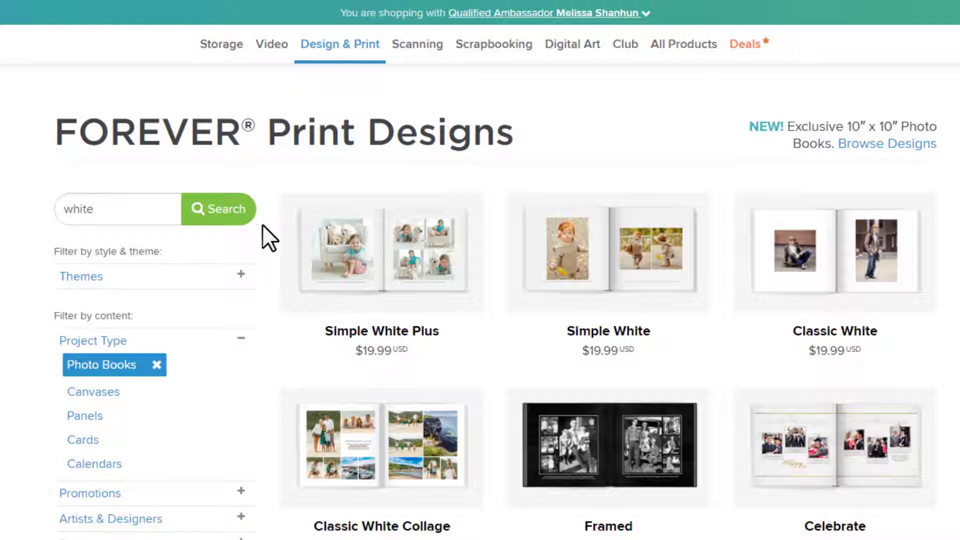
{"action": "left_click", "coordinate": [849, 300]}
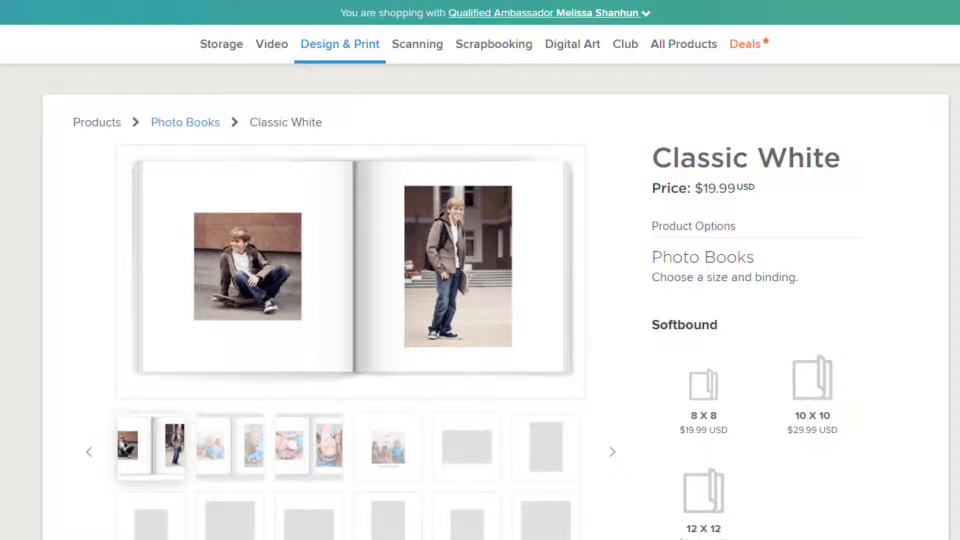
- Choose the hardbound 8 x 8 option for the Classic White photo book and start the book
{"action": "scroll", "coordinate": [495, 278], "scroll_direction": "down", "scroll_amount": 2}
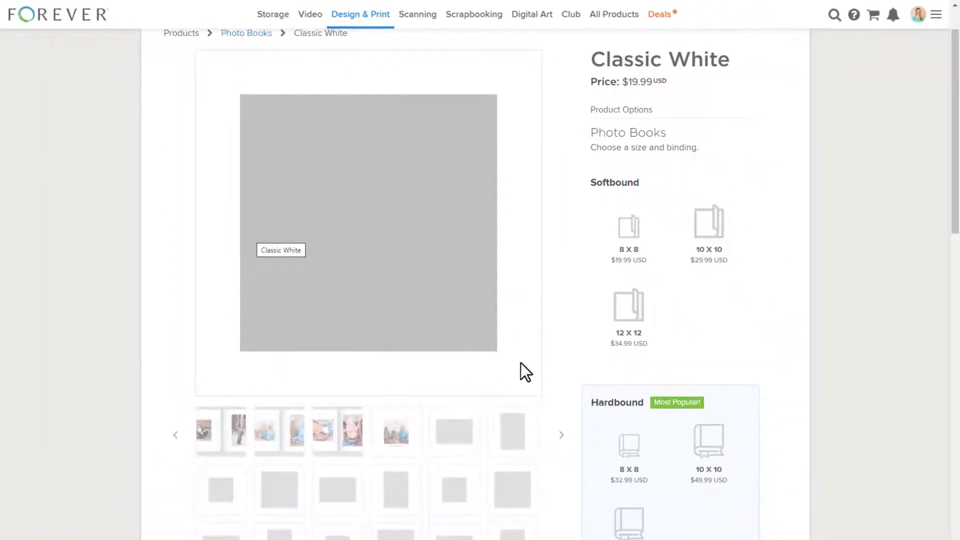
{"action": "left_click", "coordinate": [627, 235]}
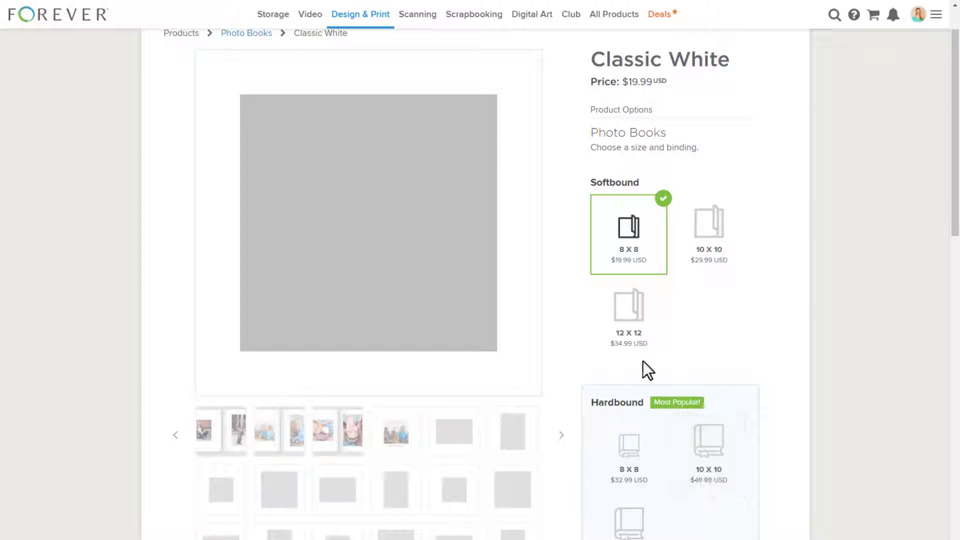
{"action": "scroll", "coordinate": [654, 410], "scroll_direction": "down", "scroll_amount": 2}
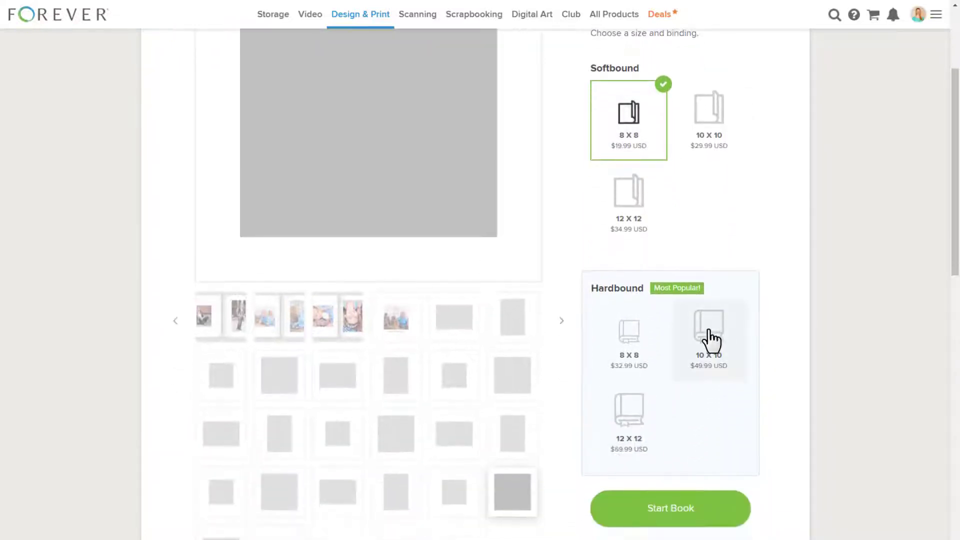
{"action": "left_click", "coordinate": [616, 361]}
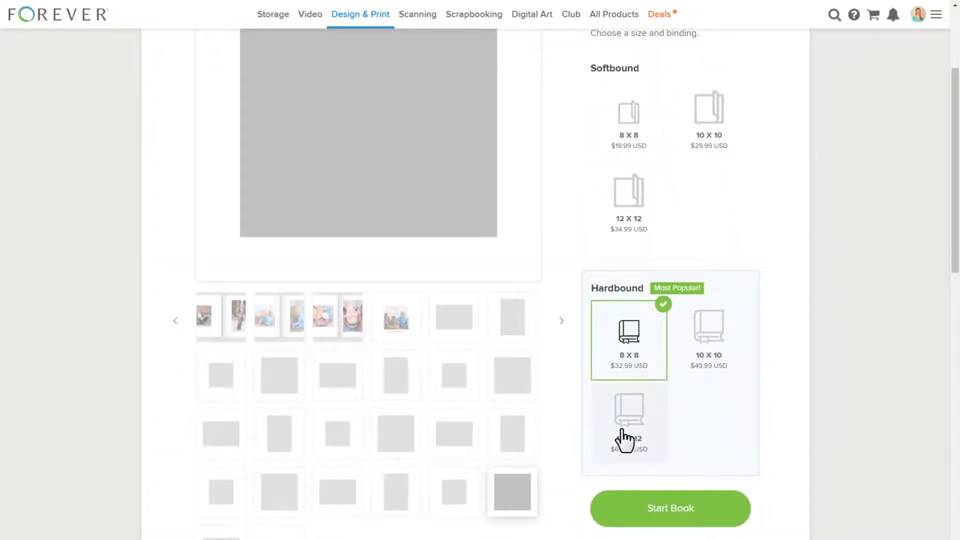
{"action": "left_click", "coordinate": [652, 497]}
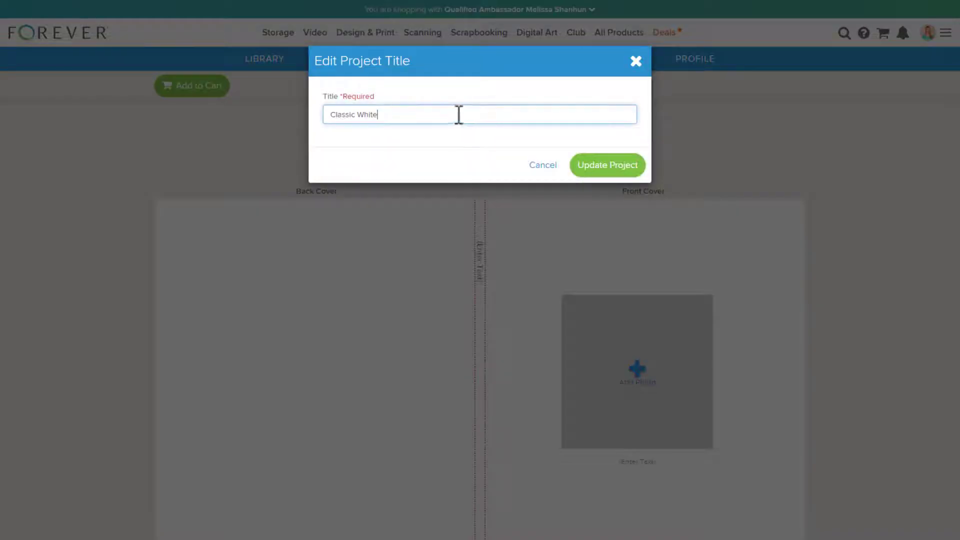
- Set the project title to "2020 Prints"
{"action": "key", "text": "ctrl+a"}
{"action": "type", "text": "2020 Prints"}
{"action": "key", "text": "Return"}
- Change the design of page 1 to the large square photo layout
{"action": "scroll", "coordinate": [620, 370], "scroll_direction": "down", "scroll_amount": 5}
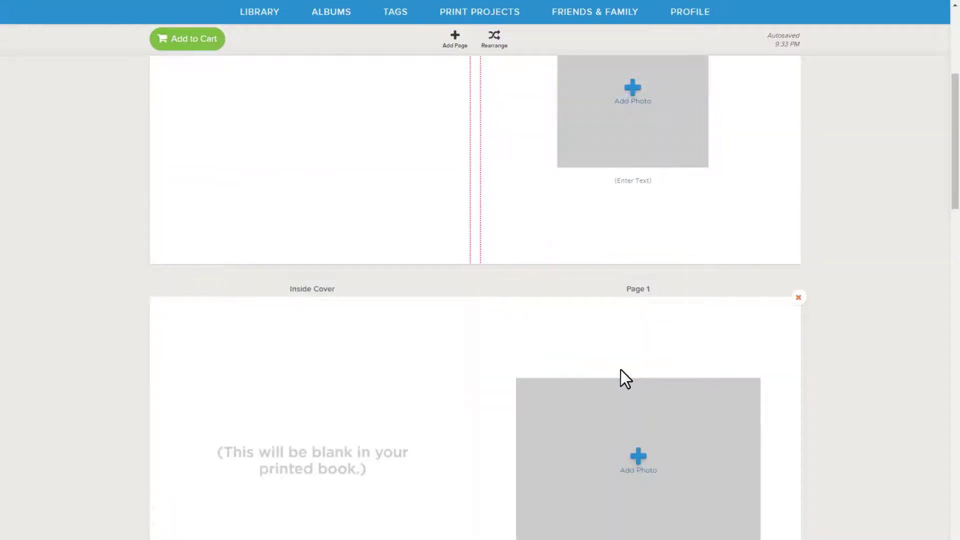
{"action": "scroll", "coordinate": [620, 370], "scroll_direction": "down", "scroll_amount": 4}
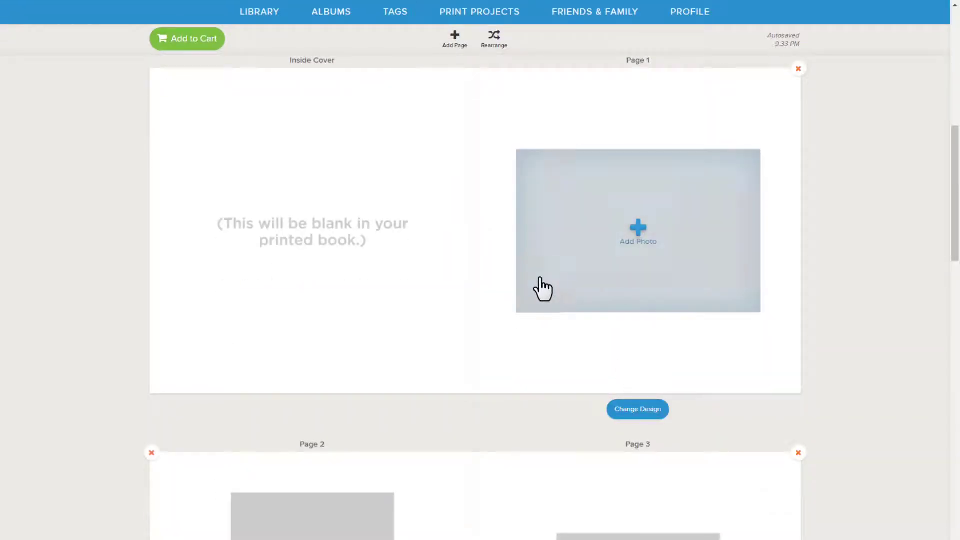
{"action": "scroll", "coordinate": [543, 287], "scroll_direction": "up", "scroll_amount": 5}
{"action": "scroll", "coordinate": [634, 450], "scroll_direction": "down", "scroll_amount": 5}
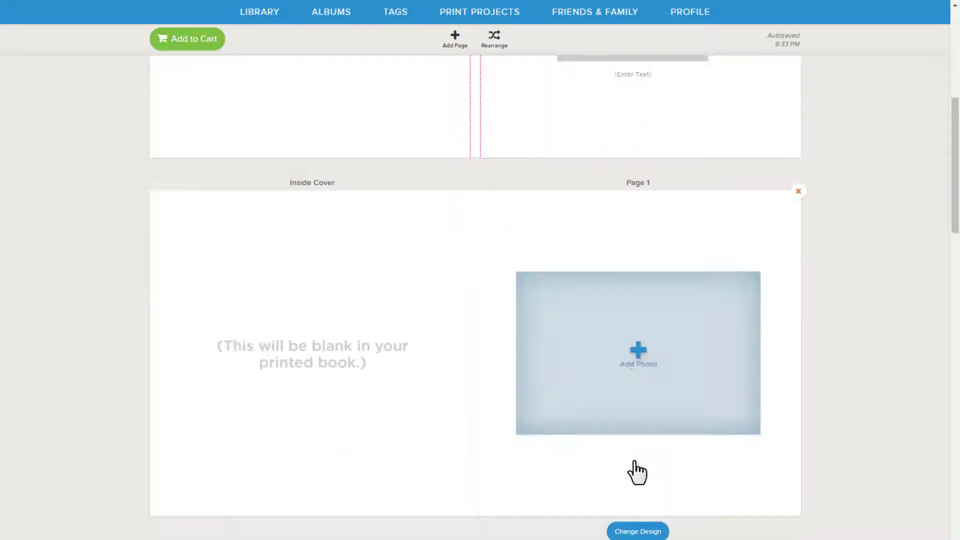
{"action": "left_click", "coordinate": [638, 408]}
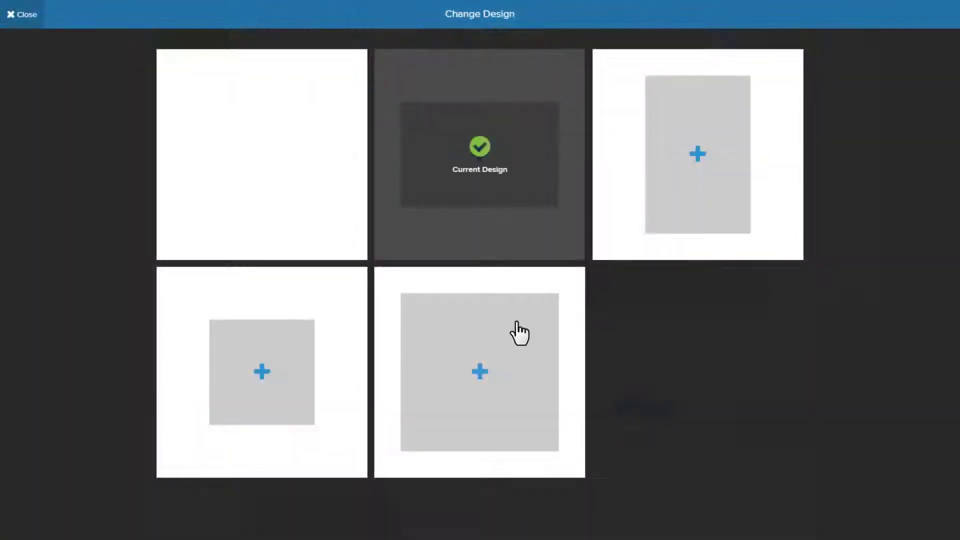
{"action": "left_click", "coordinate": [476, 369]}
- Change the designs of pages 2 and 3 to the large square photo layout
{"action": "scroll", "coordinate": [680, 445], "scroll_direction": "down", "scroll_amount": 6}
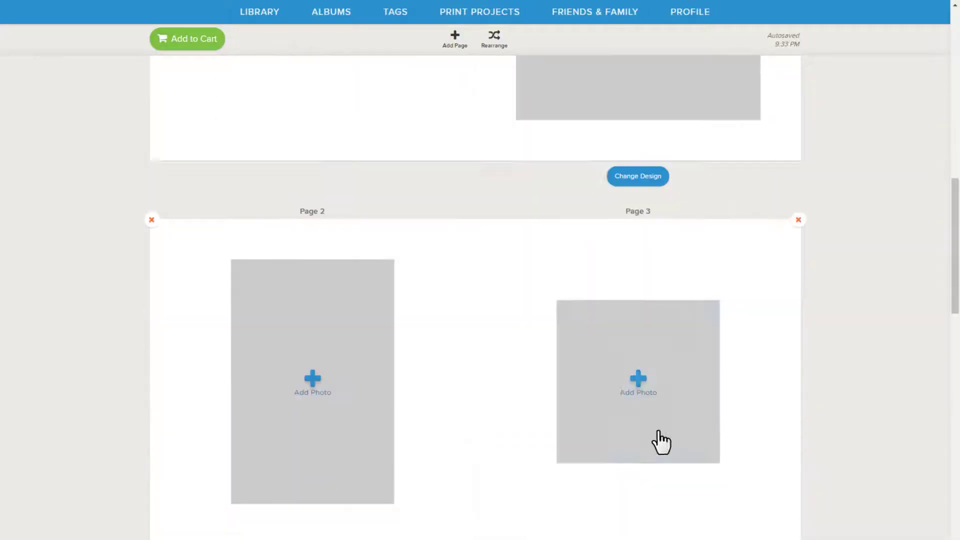
{"action": "left_click", "coordinate": [312, 510]}
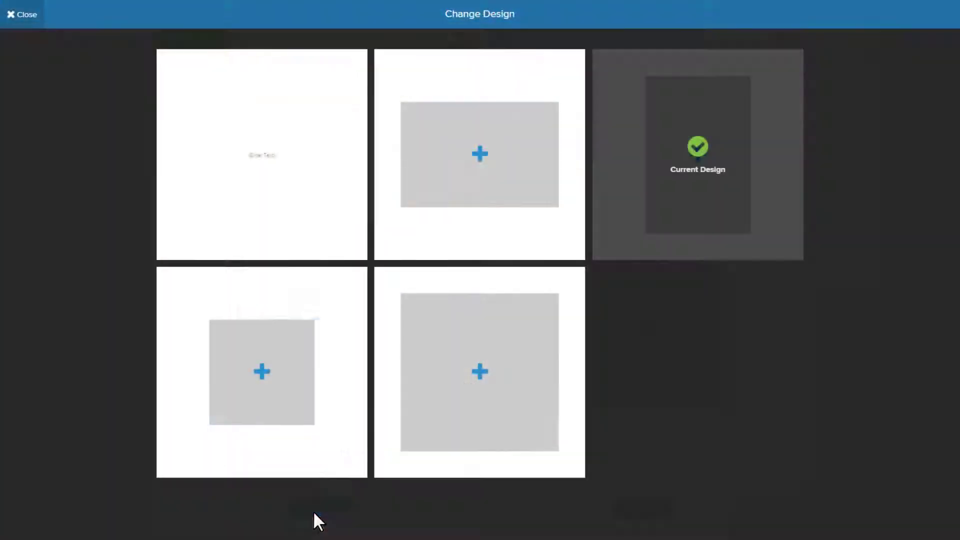
{"action": "left_click", "coordinate": [475, 439]}
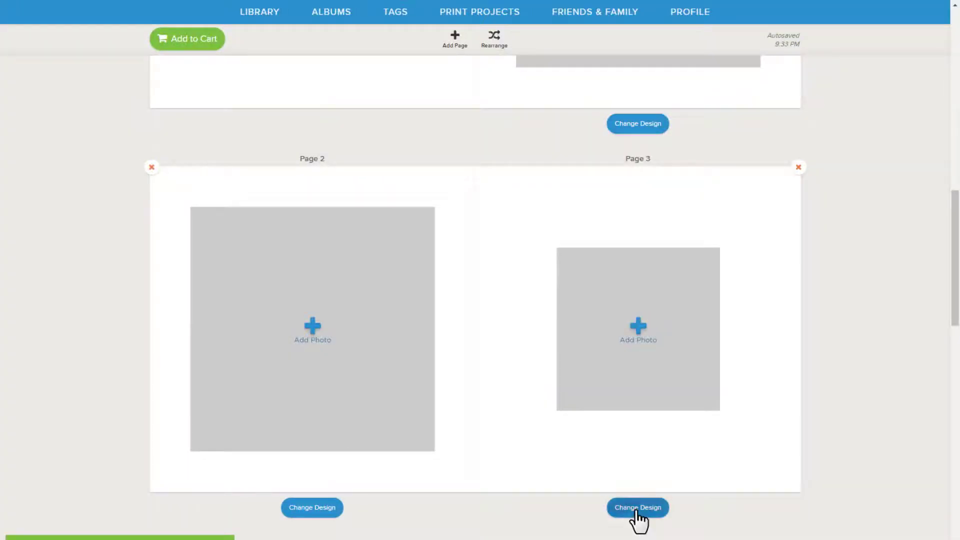
{"action": "left_click", "coordinate": [637, 515]}
{"action": "left_click", "coordinate": [474, 444]}
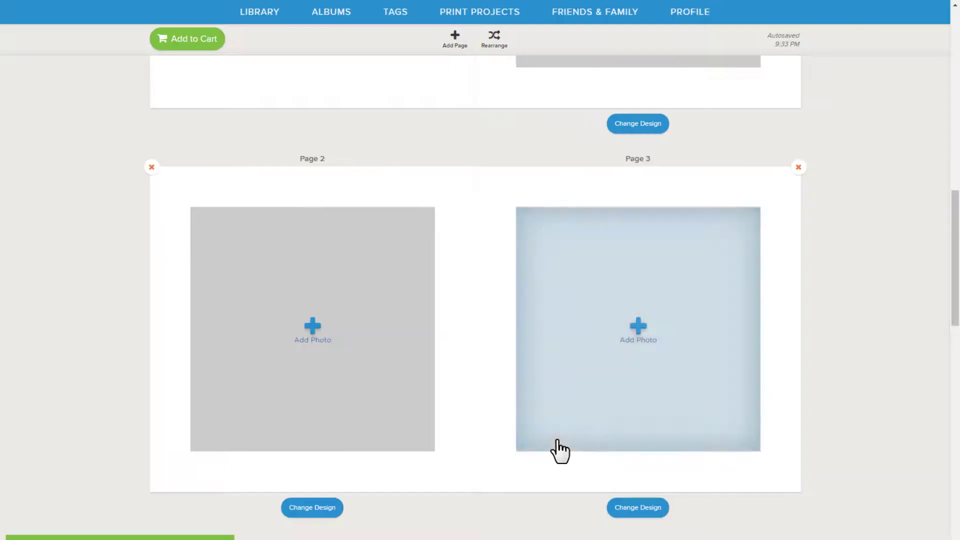
- Fill the page 1 photo slot with the uploaded 190503 project-life layout from the library
{"action": "scroll", "coordinate": [514, 439], "scroll_direction": "up", "scroll_amount": 6}
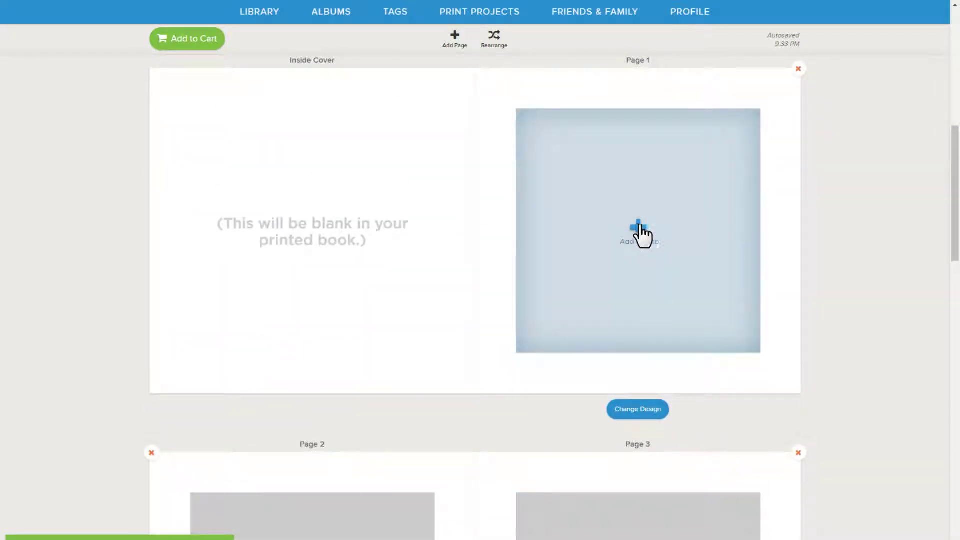
{"action": "left_click", "coordinate": [636, 228]}
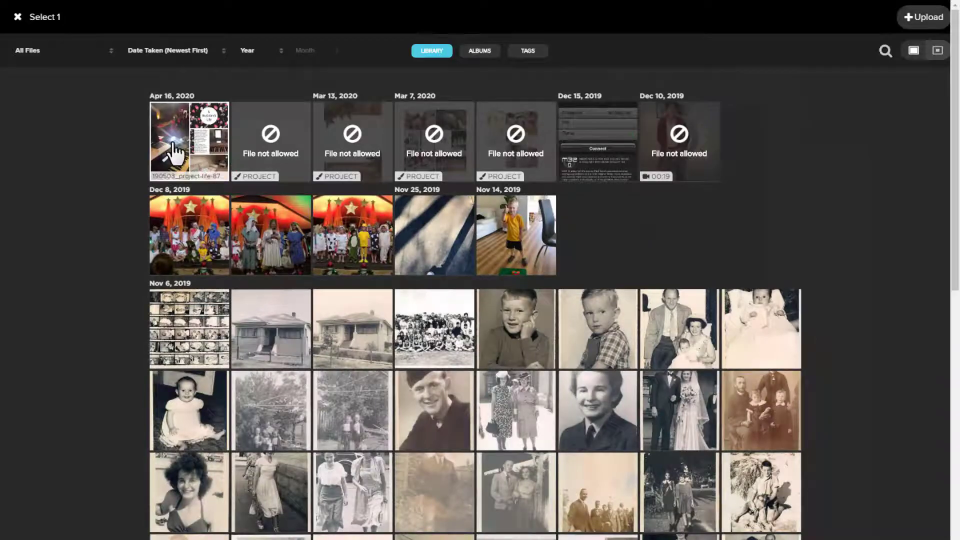
{"action": "left_click", "coordinate": [458, 273]}
- Fill page 2 with the "Homeschool Kindergarten" layout from the child's album and page 3 with the "First Day" layout
{"action": "scroll", "coordinate": [379, 440], "scroll_direction": "down", "scroll_amount": 5}
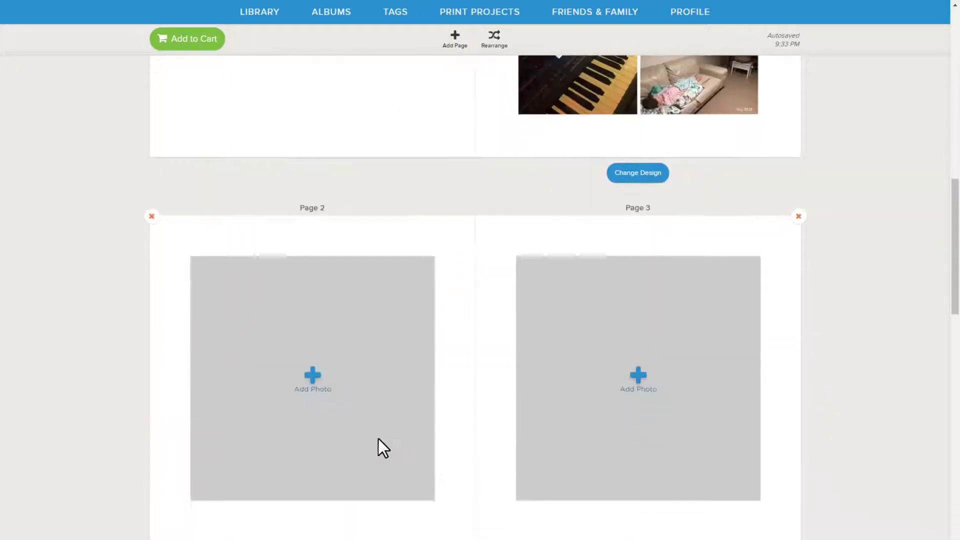
{"action": "left_click", "coordinate": [299, 328]}
{"action": "left_click", "coordinate": [479, 51]}
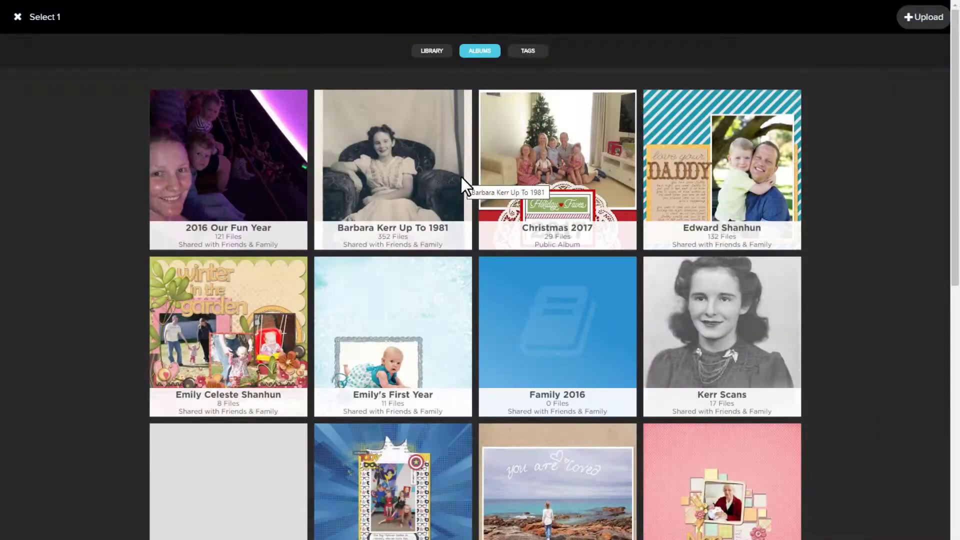
{"action": "left_click", "coordinate": [753, 170]}
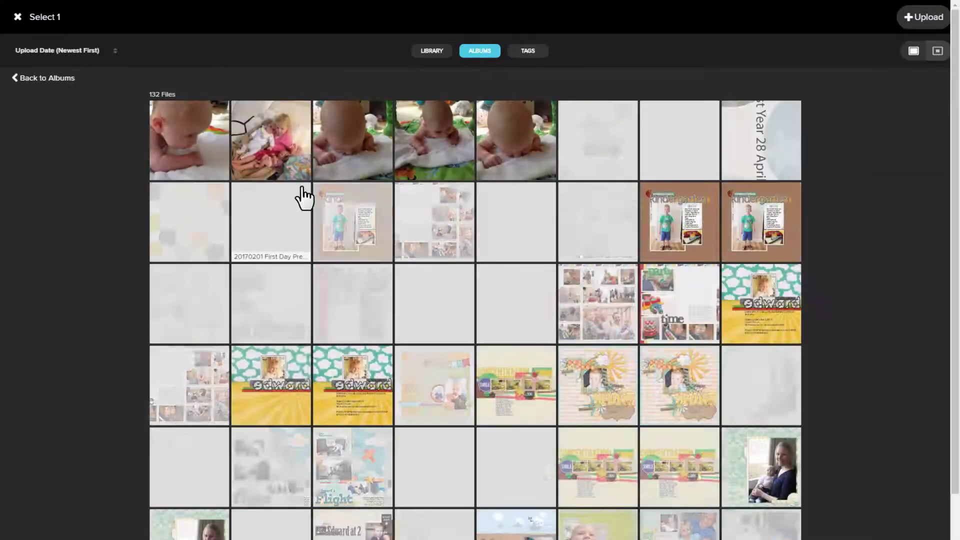
{"action": "left_click", "coordinate": [345, 237]}
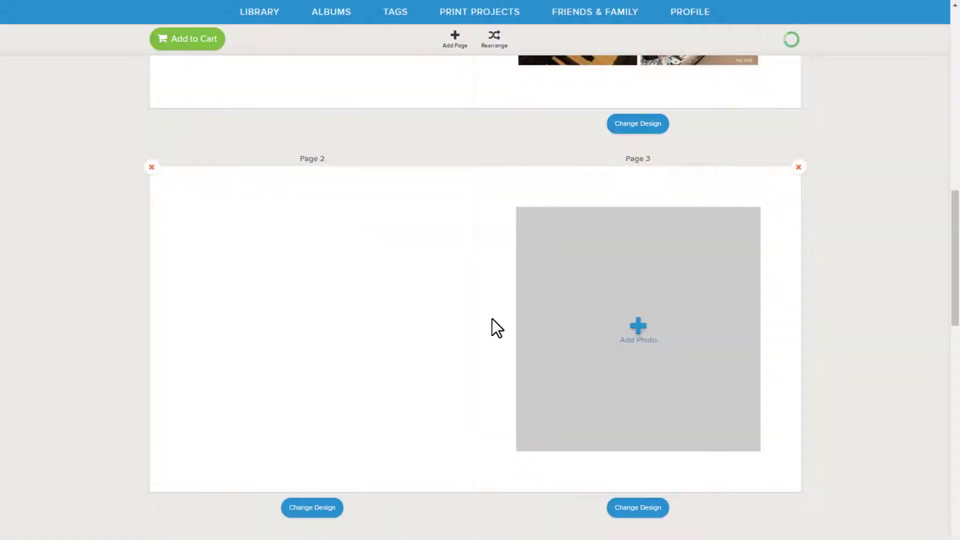
{"action": "left_click", "coordinate": [635, 334]}
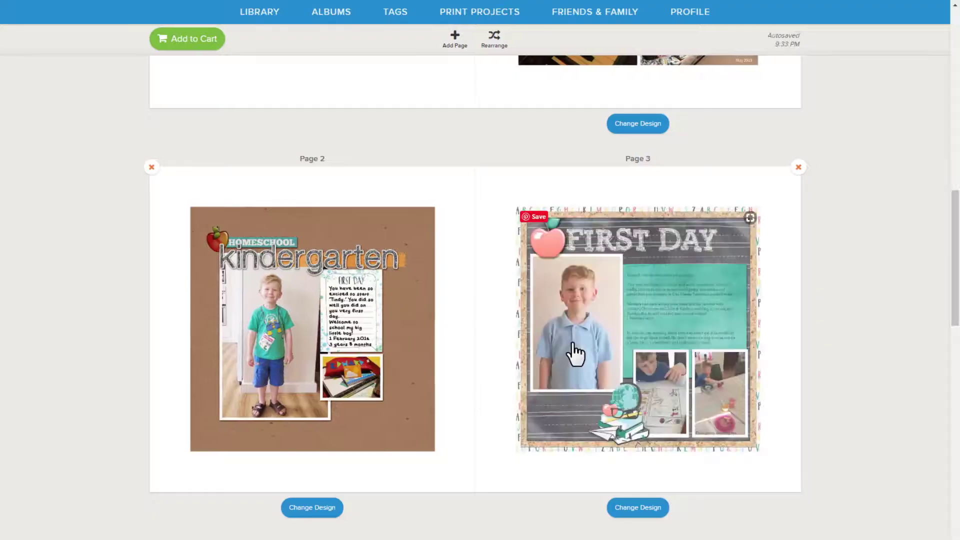
- Fill the page 4 photo slot with the "love your Daddy" scrapbook layout
{"action": "scroll", "coordinate": [576, 354], "scroll_direction": "down", "scroll_amount": 6}
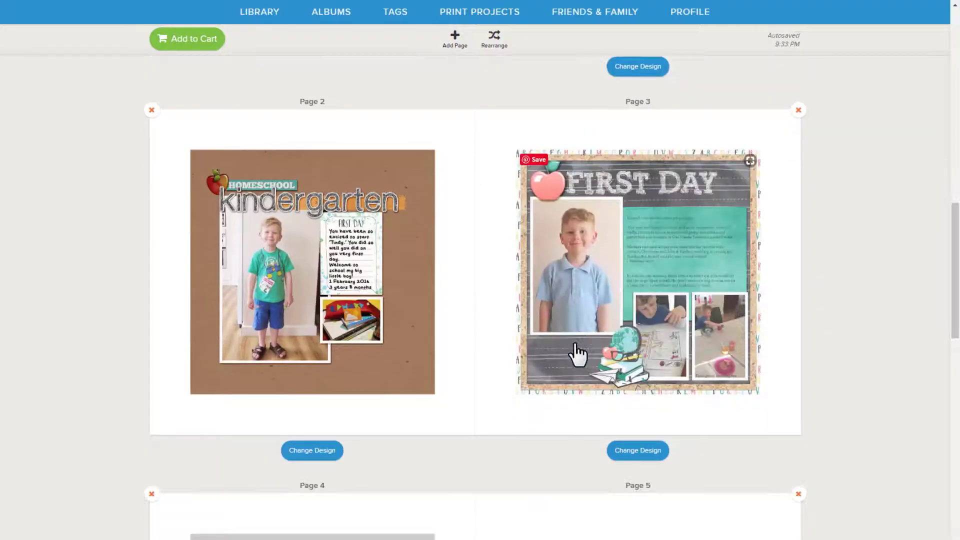
{"action": "left_click", "coordinate": [343, 418]}
{"action": "scroll", "coordinate": [520, 435], "scroll_direction": "down", "scroll_amount": 1}
{"action": "left_click", "coordinate": [520, 434]}
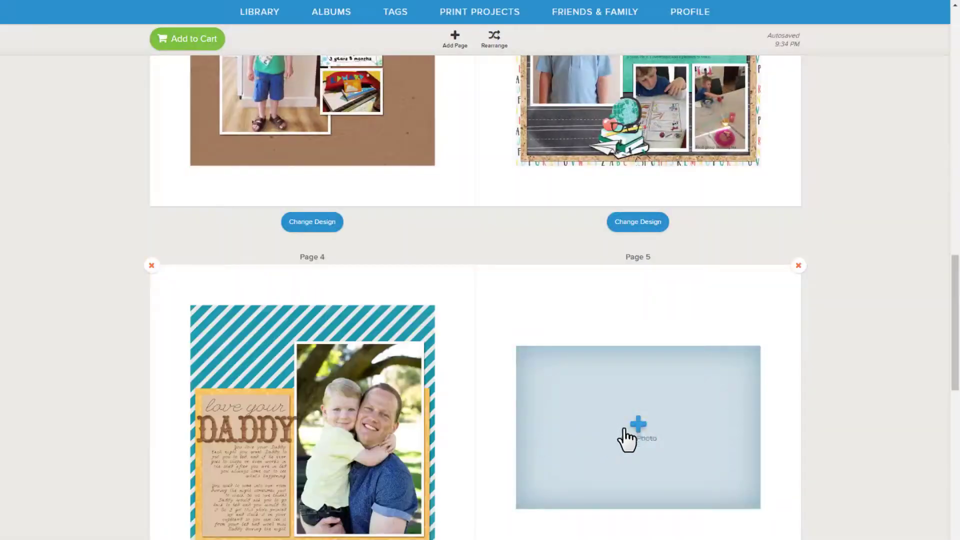
- Fill the page 5 photo slot with the "Right Now" scrapbook layout of the child at age 2
{"action": "scroll", "coordinate": [625, 430], "scroll_direction": "down", "scroll_amount": 5}
{"action": "left_click", "coordinate": [640, 225]}
{"action": "left_click", "coordinate": [356, 493]}
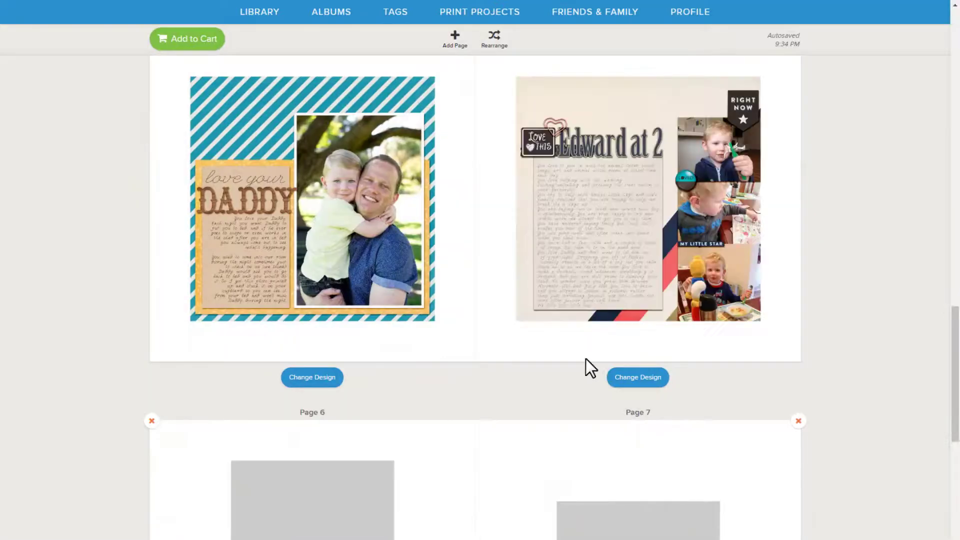
- Open the page rearranging view and move the page 5 layout ahead of the "love your Daddy" layout on page 4
{"action": "scroll", "coordinate": [586, 359], "scroll_direction": "up", "scroll_amount": 15}
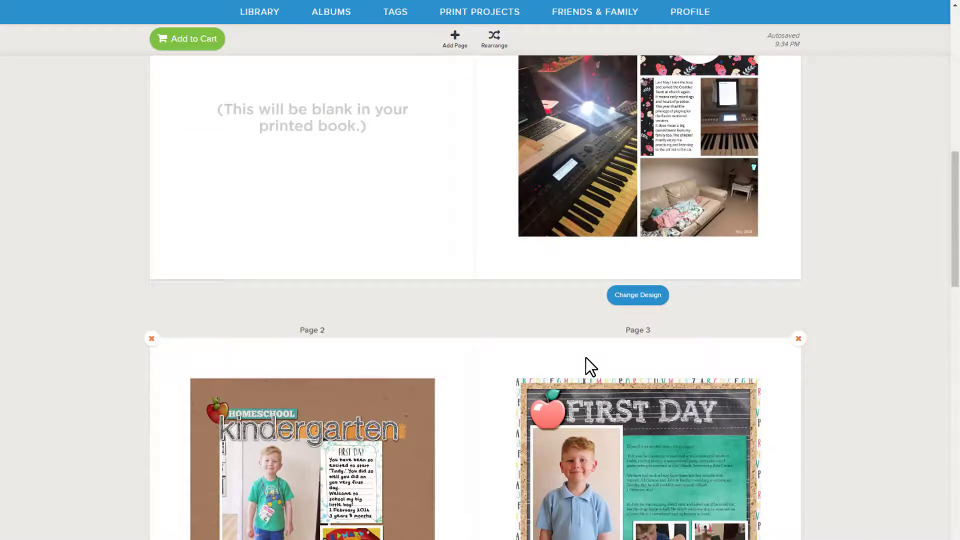
{"action": "scroll", "coordinate": [585, 367], "scroll_direction": "up", "scroll_amount": 5}
{"action": "left_click", "coordinate": [494, 40]}
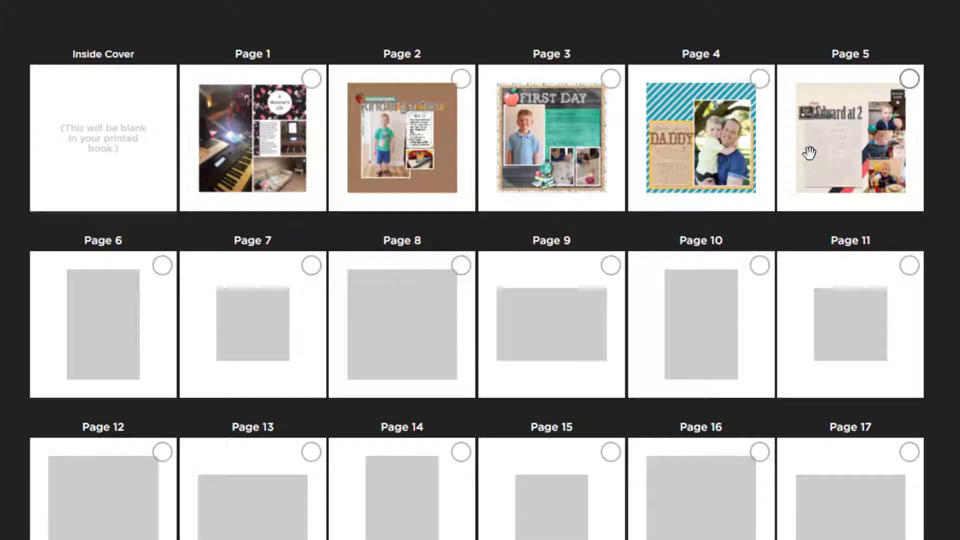
{"action": "left_click_drag", "start_coordinate": [805, 149], "coordinate": [815, 161]}
{"action": "left_click_drag", "start_coordinate": [604, 161], "coordinate": [604, 161]}
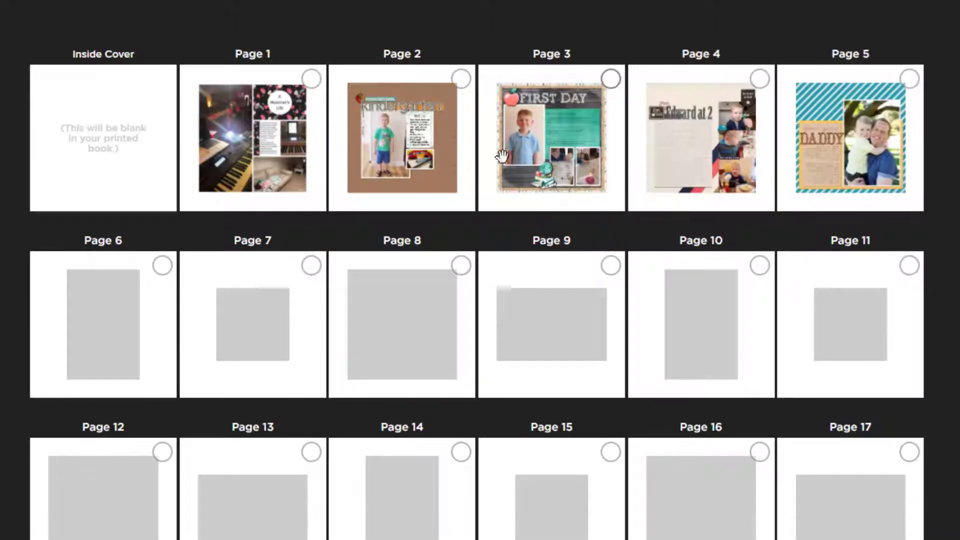
- Reorder the filled pages further, moving the page 3 and page 4 layouts together toward the front and shifting the page 4 layout to page 5
{"action": "left_click", "coordinate": [609, 160]}
{"action": "left_click", "coordinate": [698, 145], "text": "shift"}
{"action": "left_click_drag", "start_coordinate": [698, 145], "coordinate": [325, 132]}
{"action": "left_click_drag", "start_coordinate": [691, 161], "coordinate": [350, 150]}
{"action": "left_click", "coordinate": [707, 140]}
{"action": "left_click_drag", "start_coordinate": [672, 159], "coordinate": [880, 150]}
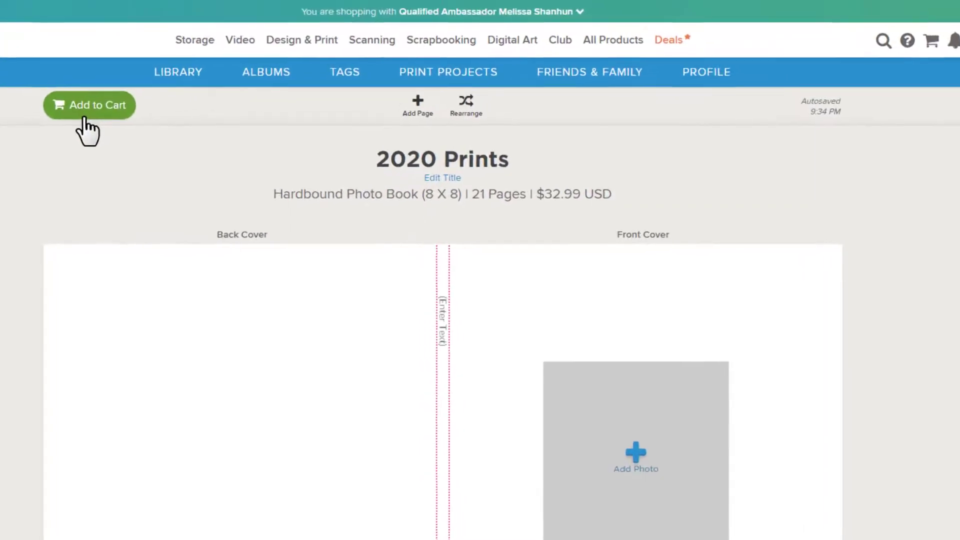
- Add the 2020 Prints book to the cart despite its missing photos, keeping the Gloss Laminate cover, White end papers and no Layflat Binding
{"action": "left_click", "coordinate": [159, 93]}
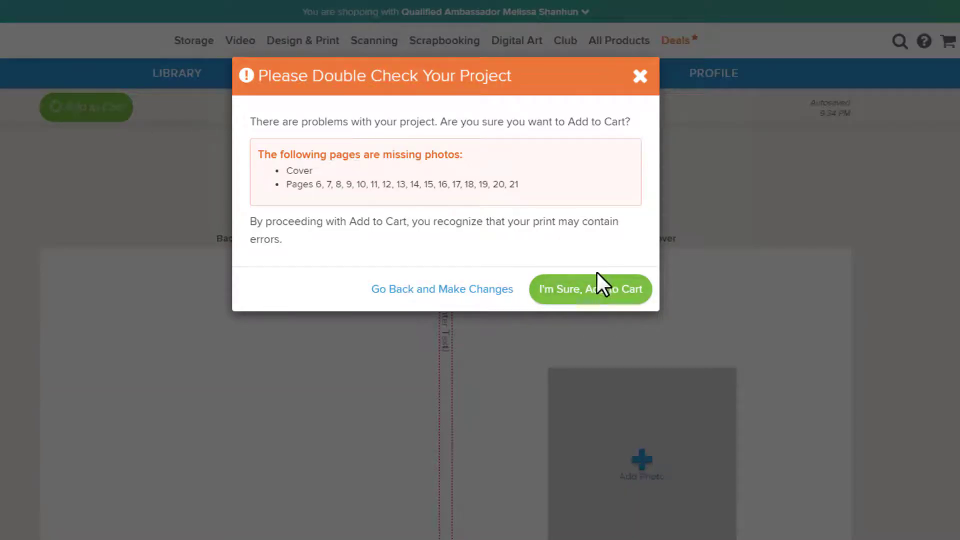
{"action": "left_click", "coordinate": [575, 291]}
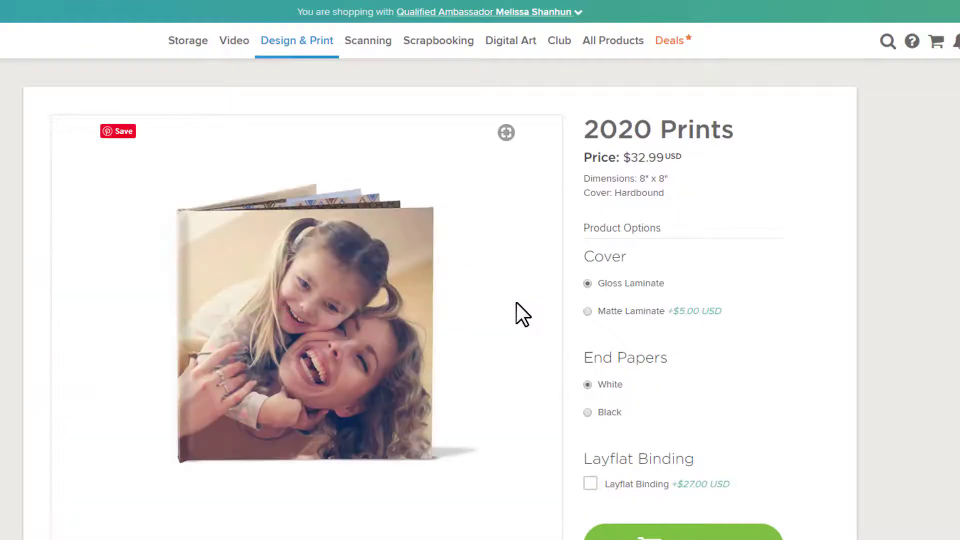
{"action": "scroll", "coordinate": [516, 302], "scroll_direction": "down", "scroll_amount": 2}
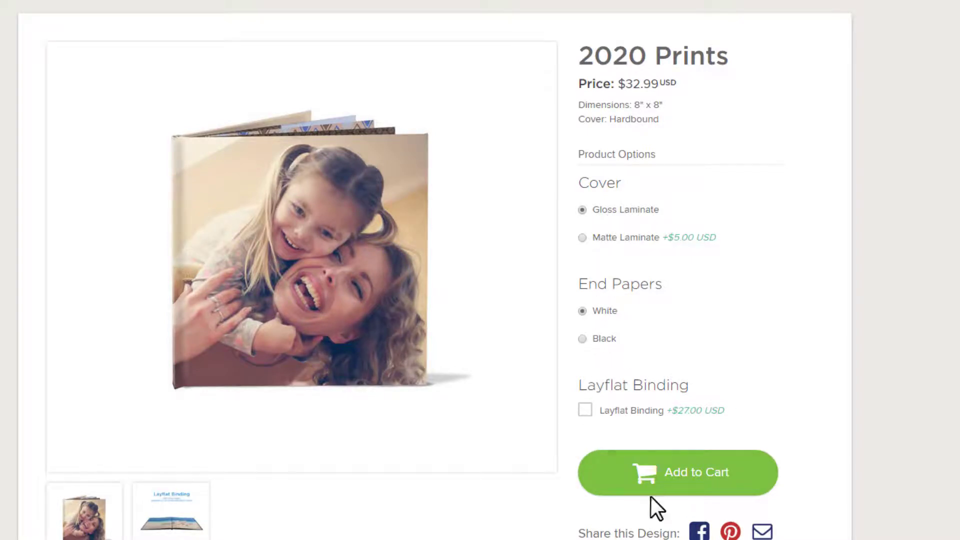
{"action": "left_click", "coordinate": [665, 484]}
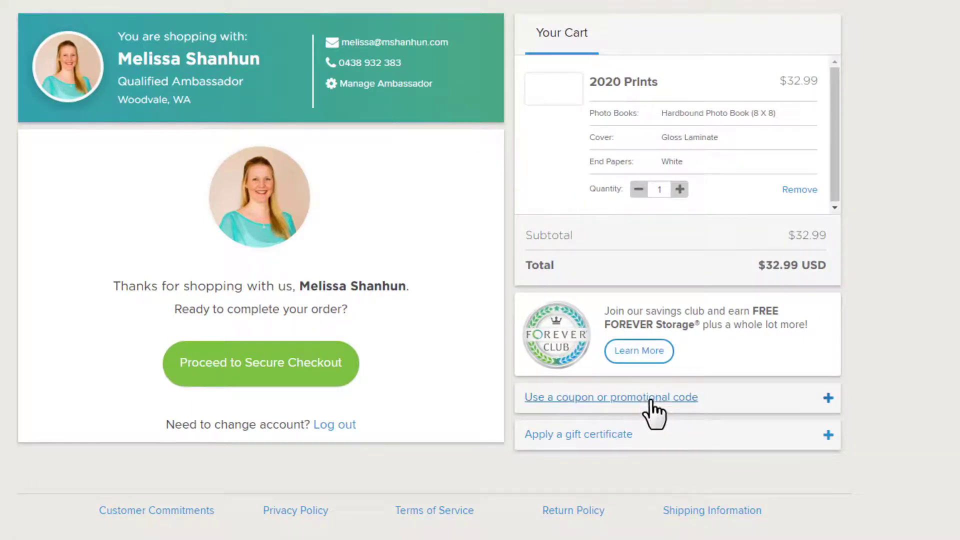
- Open the coupon or promotional code entry in the cart and check the order total
{"action": "left_click", "coordinate": [732, 413]}
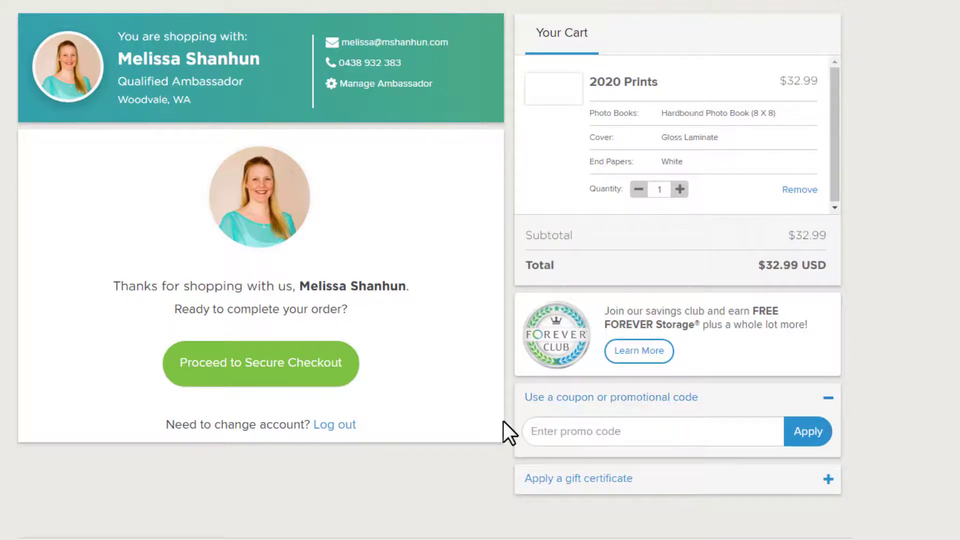
{"action": "left_click", "coordinate": [556, 430]}
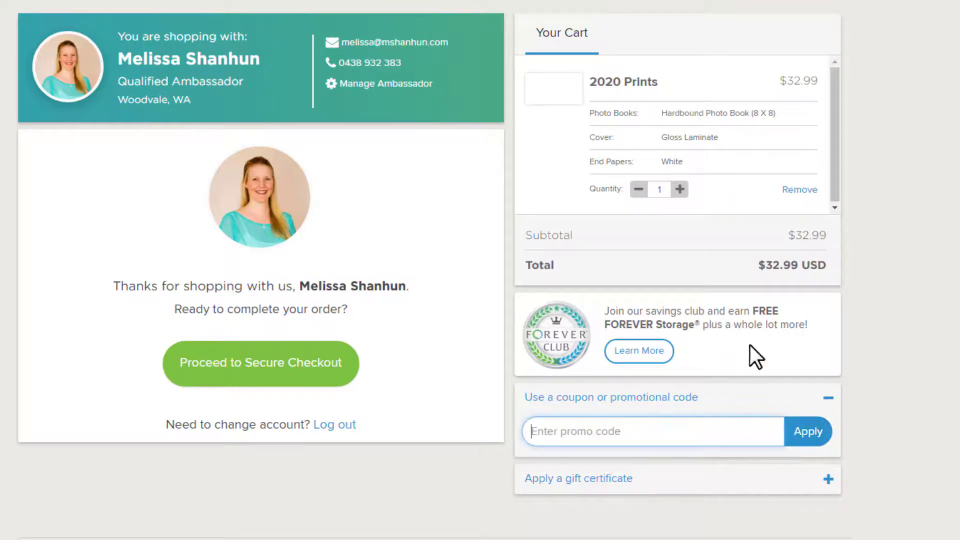
{"action": "left_click_drag", "start_coordinate": [764, 265], "coordinate": [817, 265]}
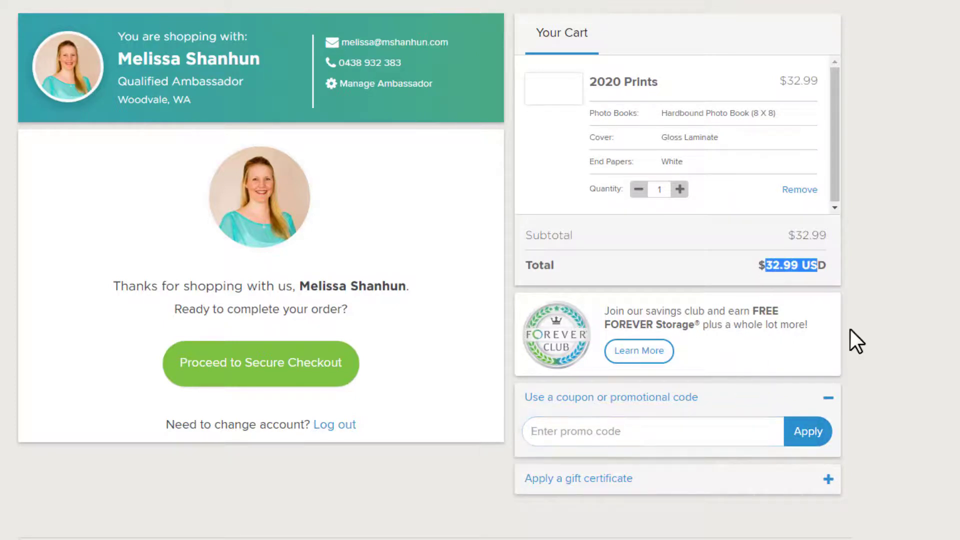
{"action": "left_click", "coordinate": [851, 329]}
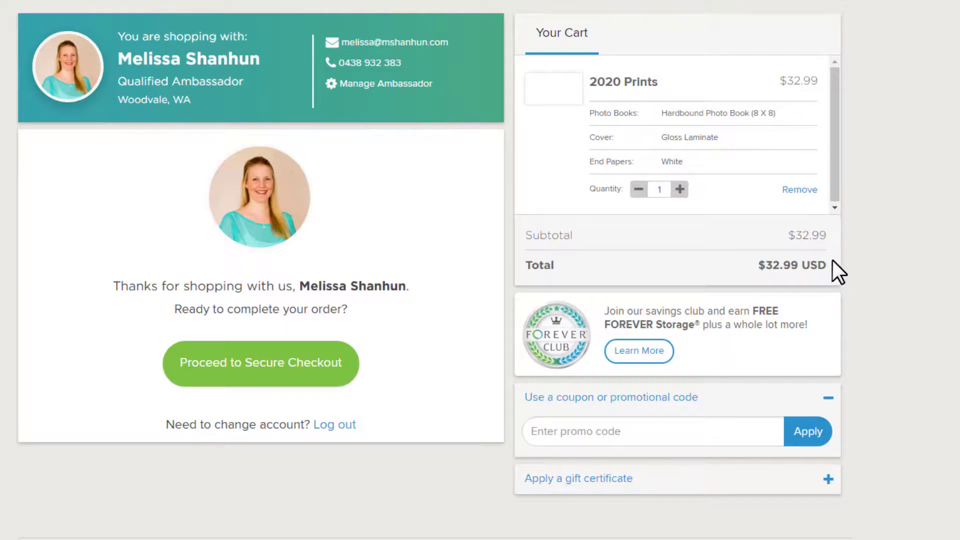
- Proceed to secure checkout and continue to the shipping method with the saved shipping address
{"action": "left_click", "coordinate": [256, 370]}
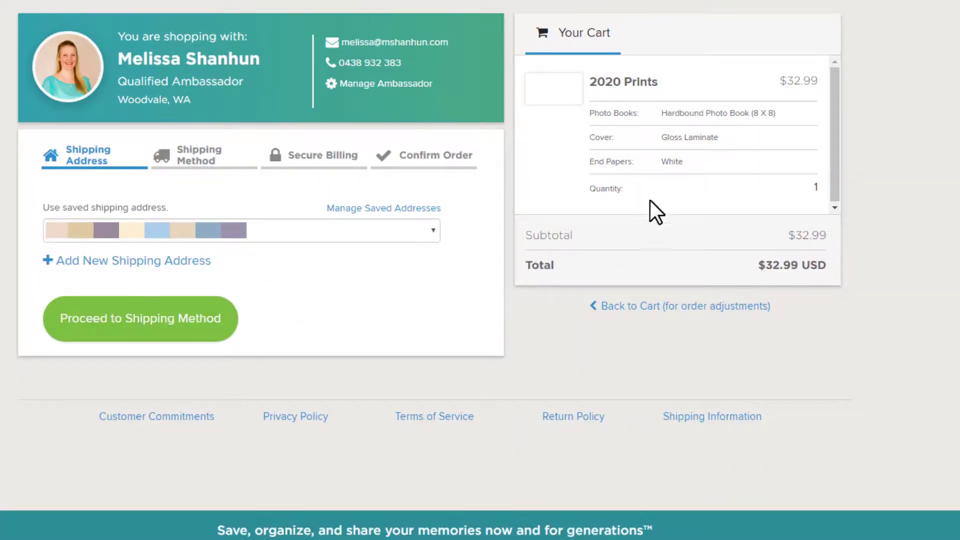
{"action": "left_click", "coordinate": [153, 325]}
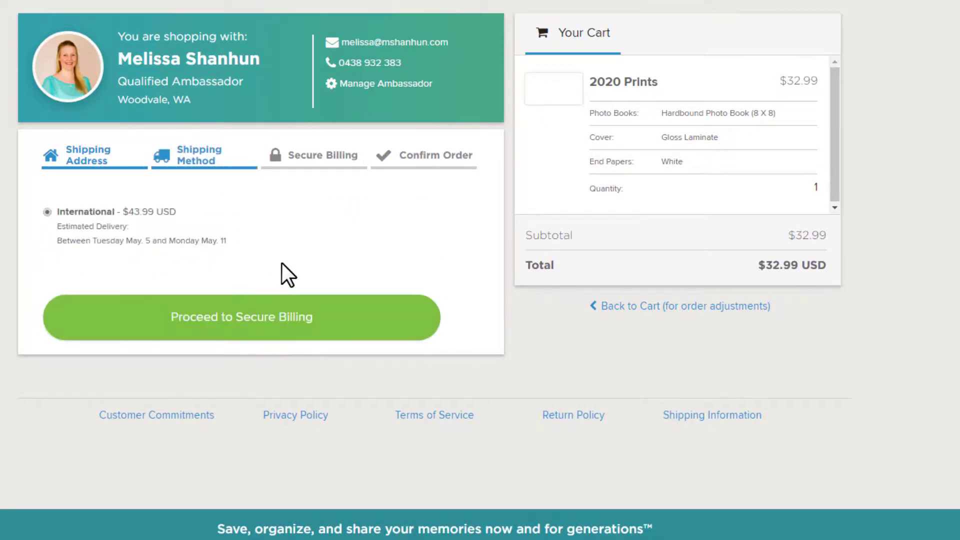